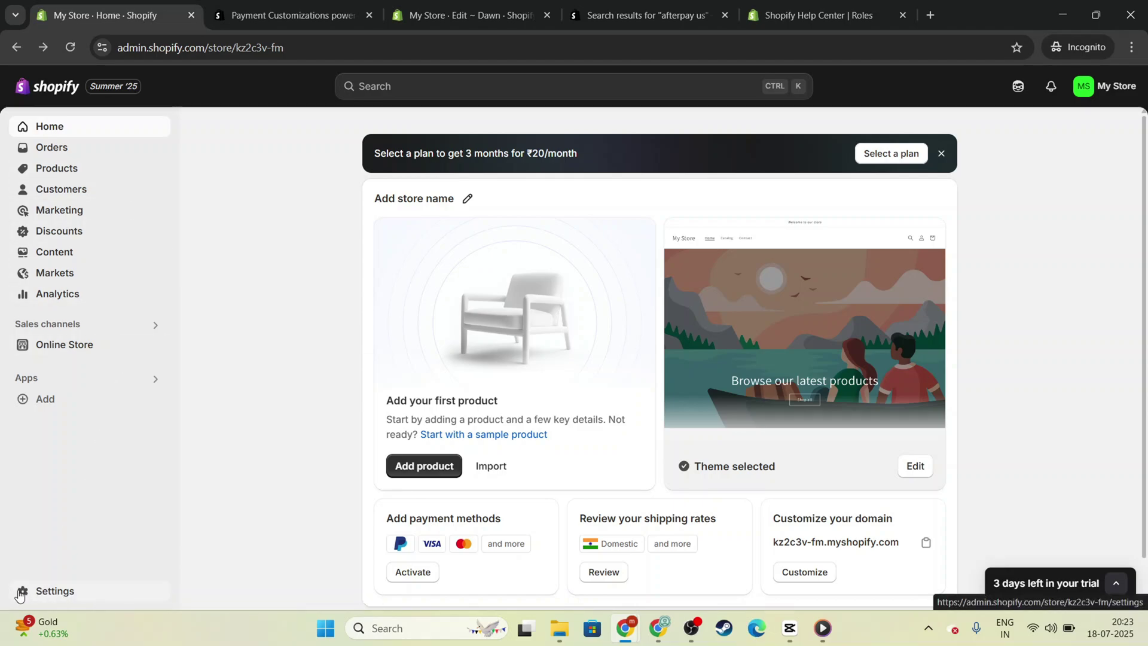
Open the store's payment settings and review PayPal among the supported payment methods
{"action": "left_click", "coordinate": [104, 591]}
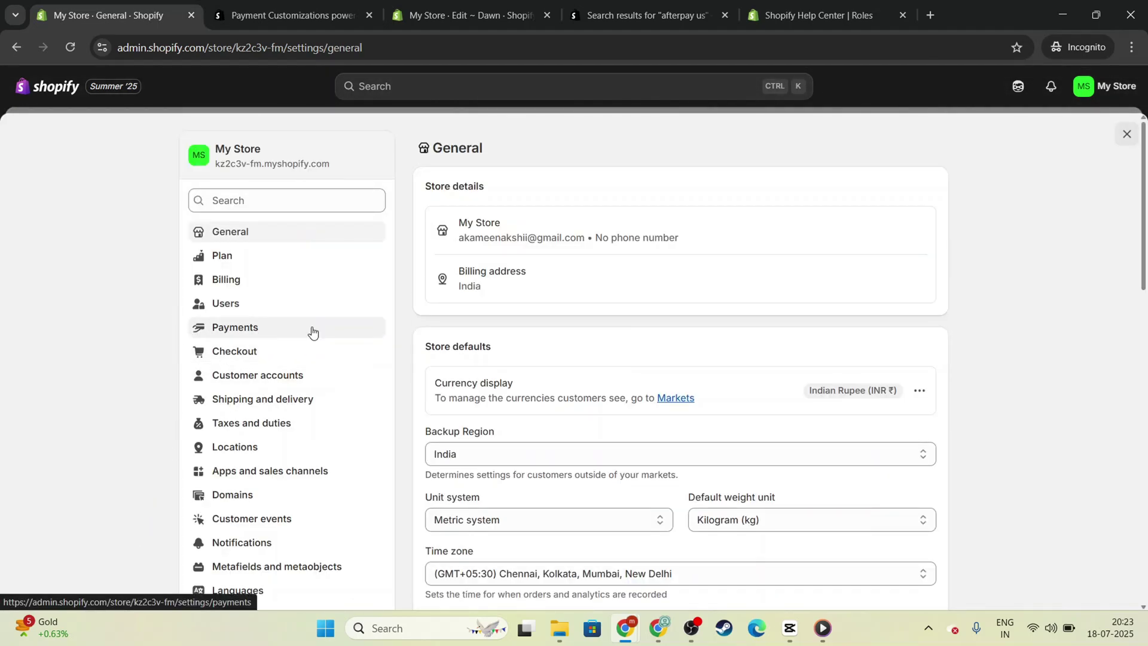
{"action": "left_click", "coordinate": [327, 333]}
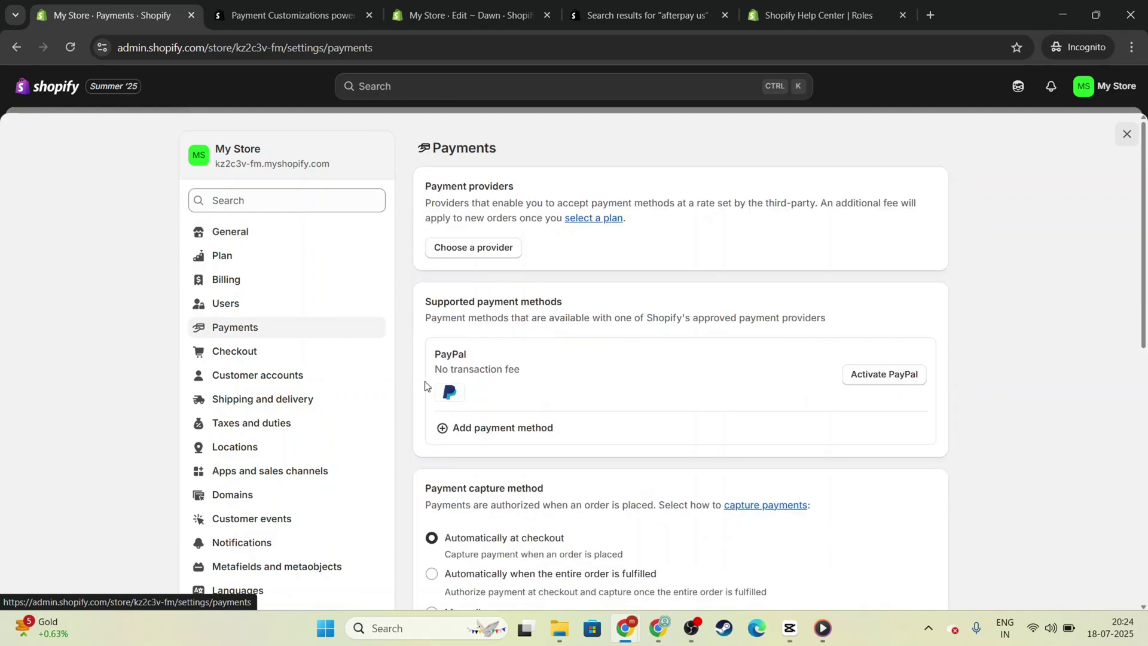
{"action": "left_click_drag", "start_coordinate": [421, 362], "coordinate": [644, 372]}
{"action": "left_click", "coordinate": [644, 371]}
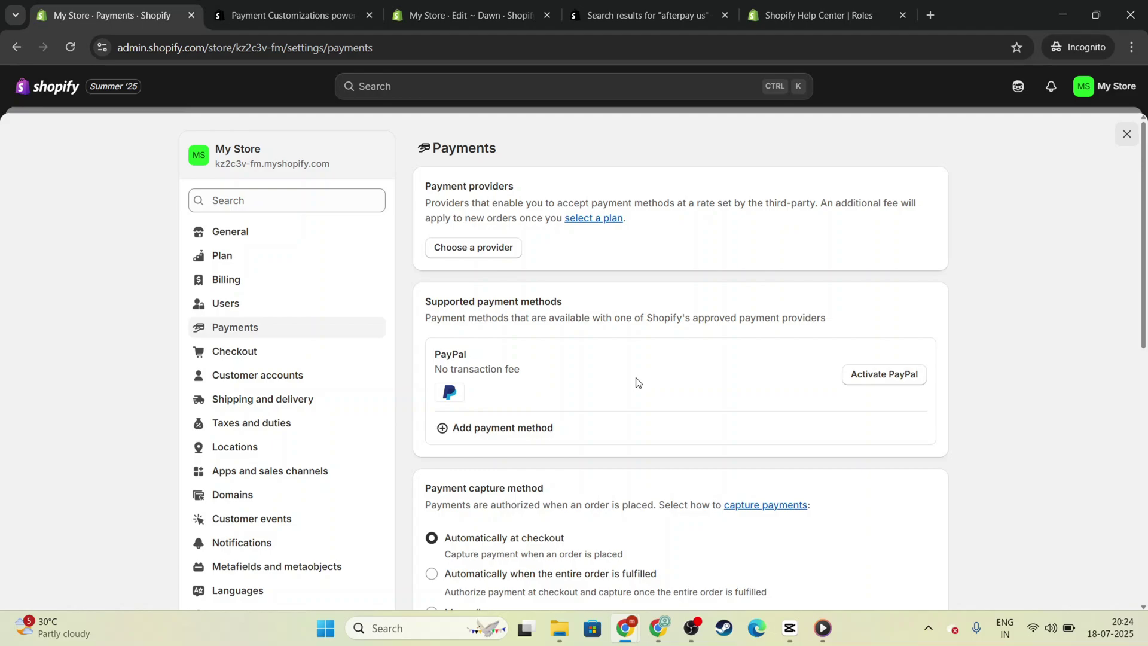
Open the PayPal Express Checkout setup and start its activation to view PayPal's account connection form
{"action": "left_click", "coordinate": [881, 380]}
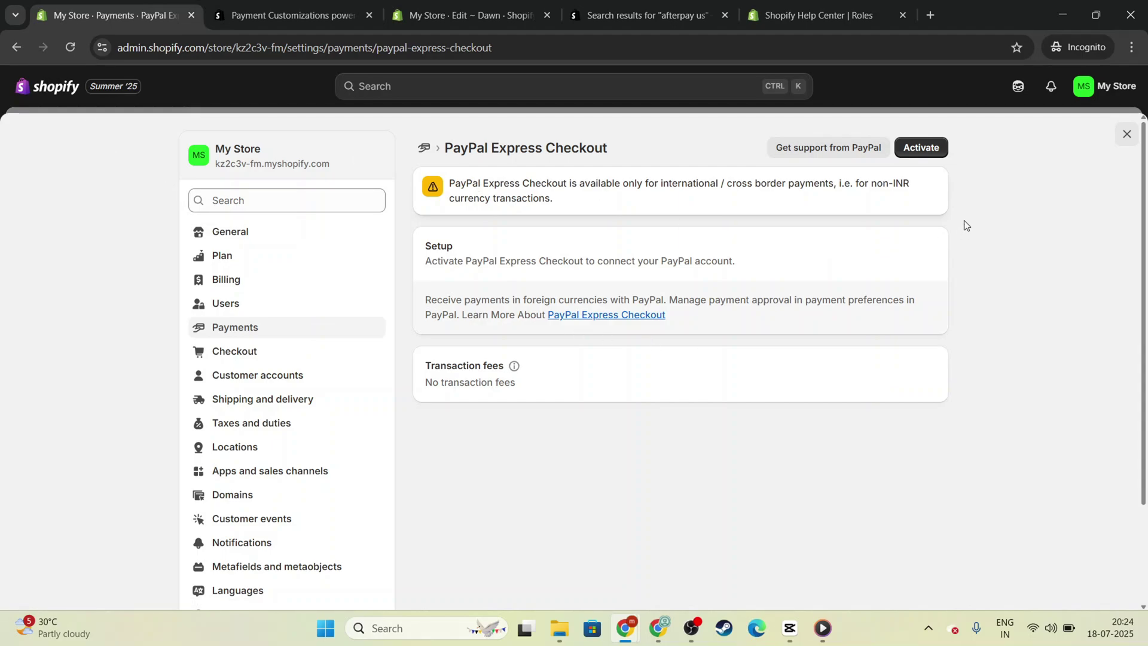
{"action": "left_click", "coordinate": [17, 47]}
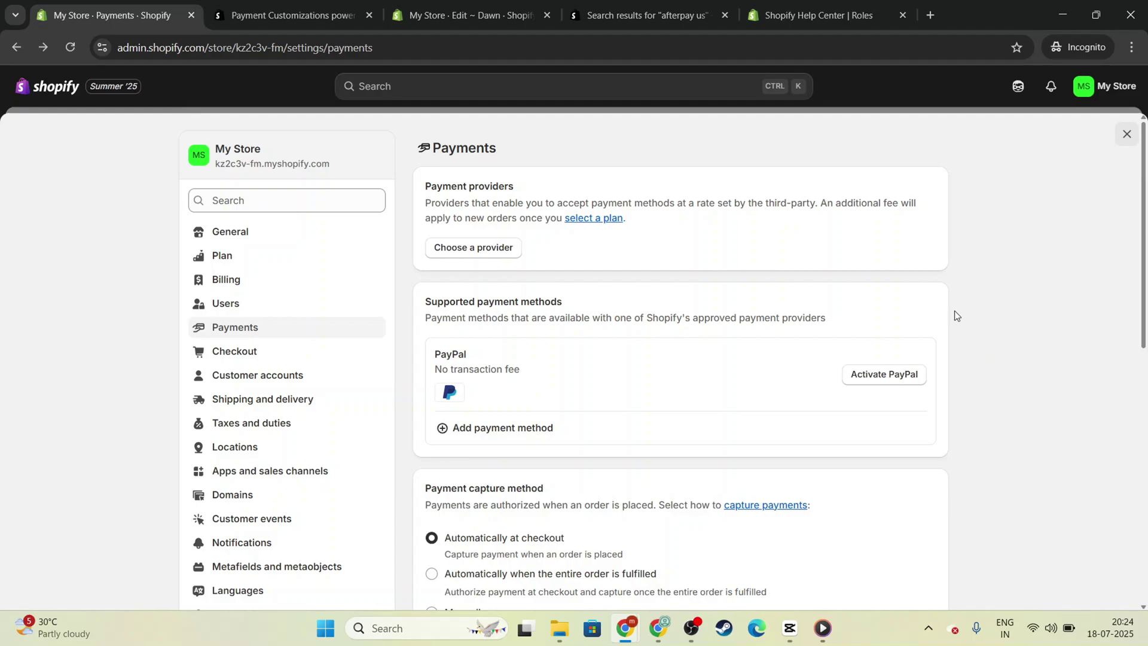
{"action": "left_click", "coordinate": [910, 373]}
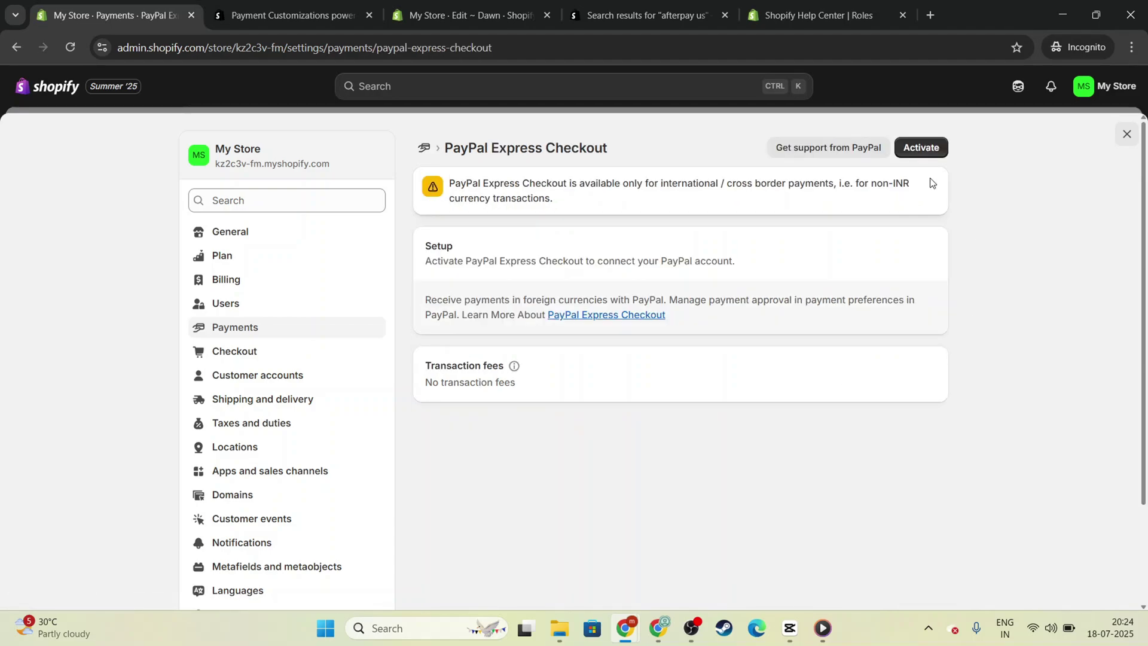
{"action": "left_click", "coordinate": [924, 149]}
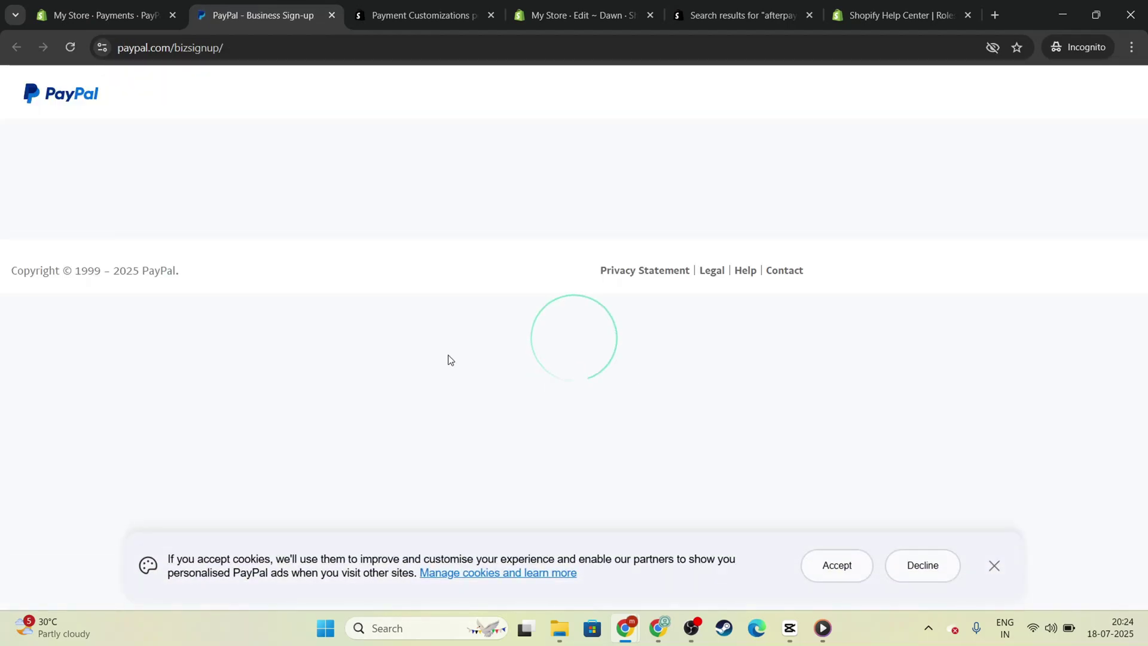
{"action": "scroll", "coordinate": [590, 339], "scroll_direction": "down", "scroll_amount": 3}
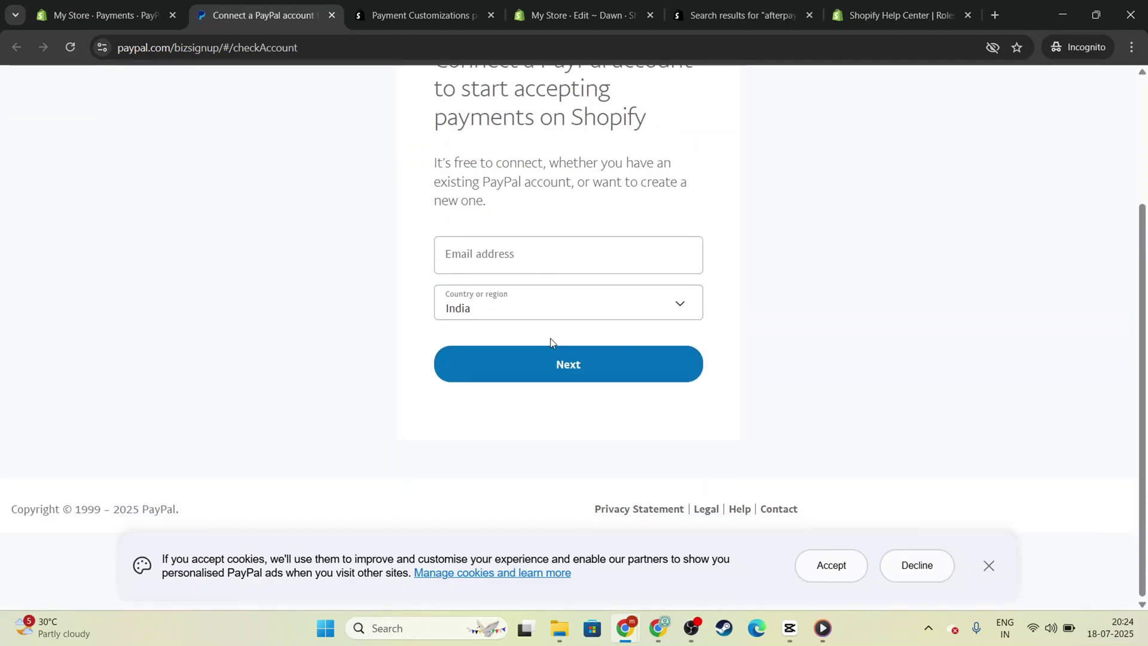
Return to the Shopify payment settings, begin adding a payment method and search by provider for "pay"
{"action": "left_click", "coordinate": [126, 12]}
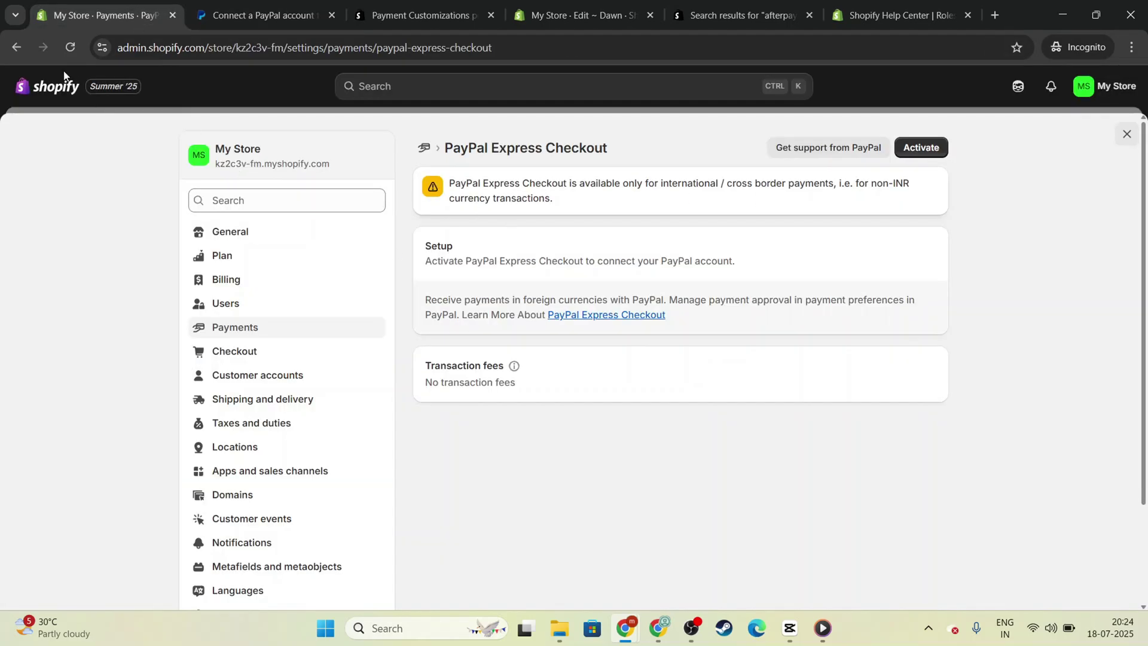
{"action": "left_click", "coordinate": [16, 49]}
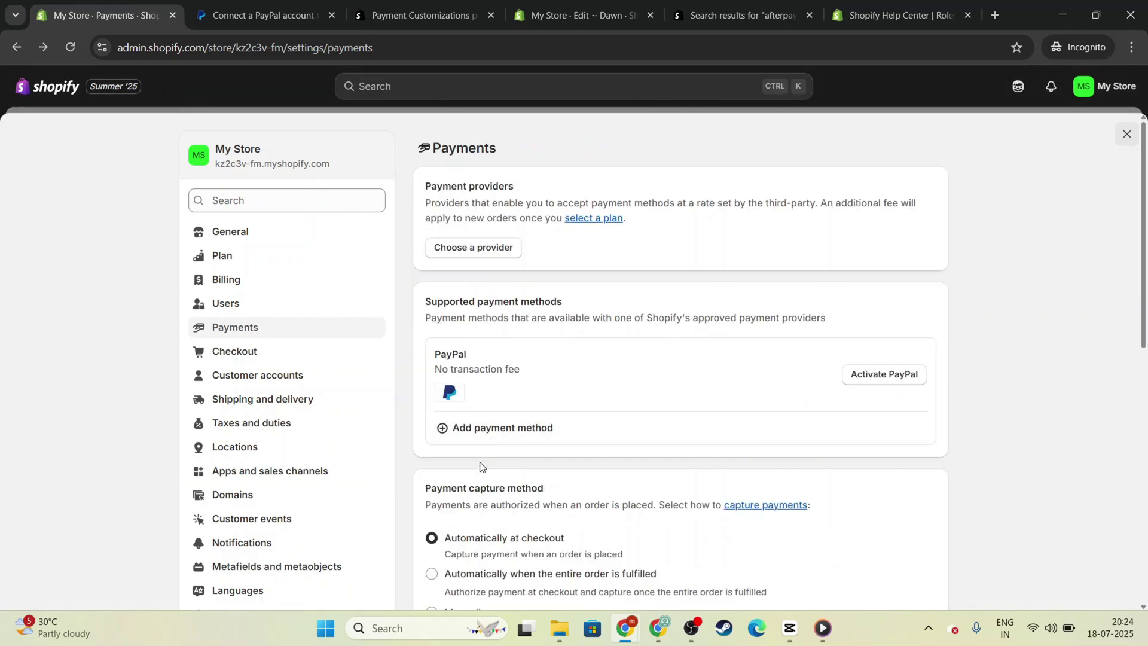
{"action": "left_click", "coordinate": [501, 429]}
{"action": "left_click", "coordinate": [636, 201]}
{"action": "left_click", "coordinate": [613, 213]}
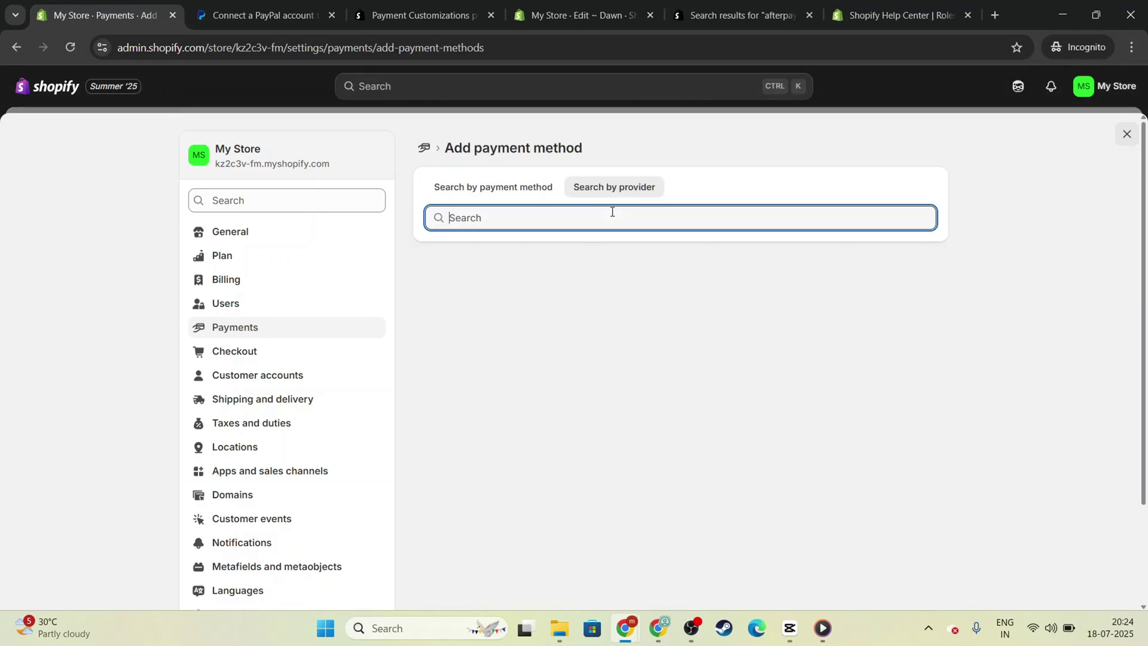
{"action": "type", "text": "pay"}
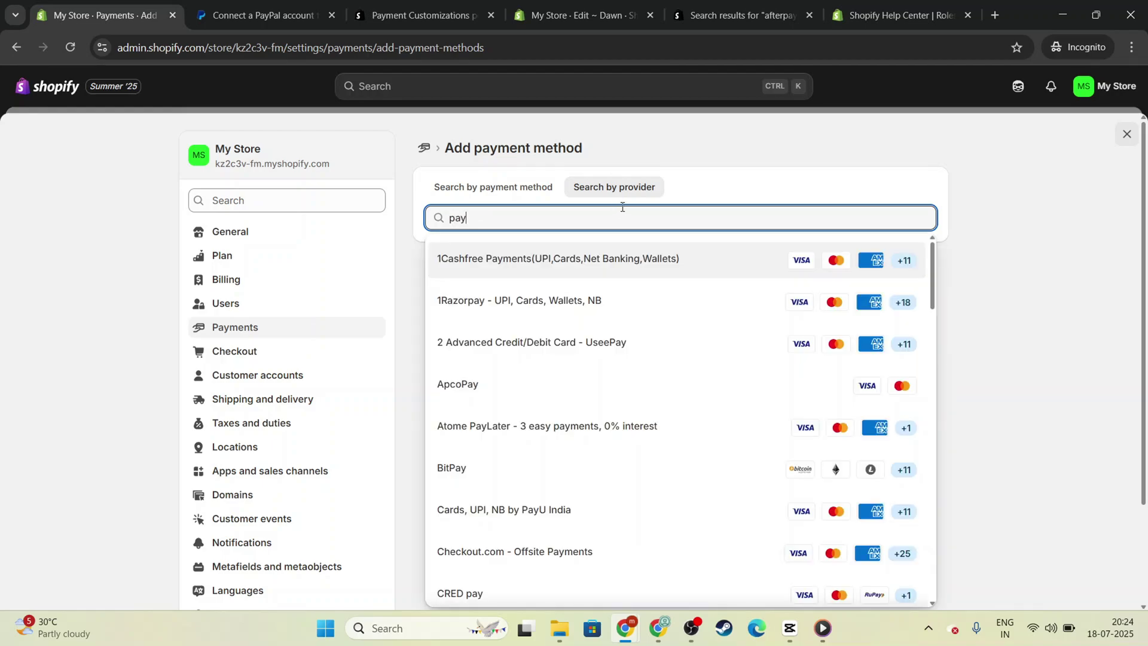
Search by payment method for "payt" and select Paytm to list the providers offering it
{"action": "left_click", "coordinate": [527, 190]}
{"action": "left_click", "coordinate": [521, 219]}
{"action": "type", "text": "paytym"}
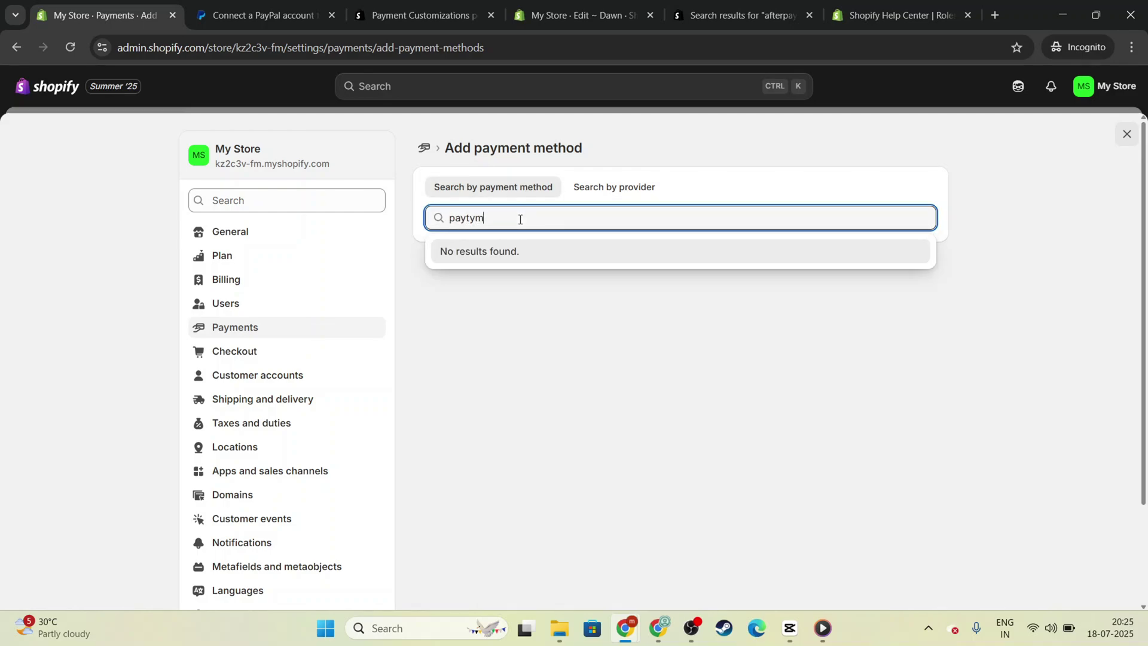
{"action": "key", "text": "BackSpace"}
{"action": "key", "text": "BackSpace"}
{"action": "left_click", "coordinate": [548, 268]}
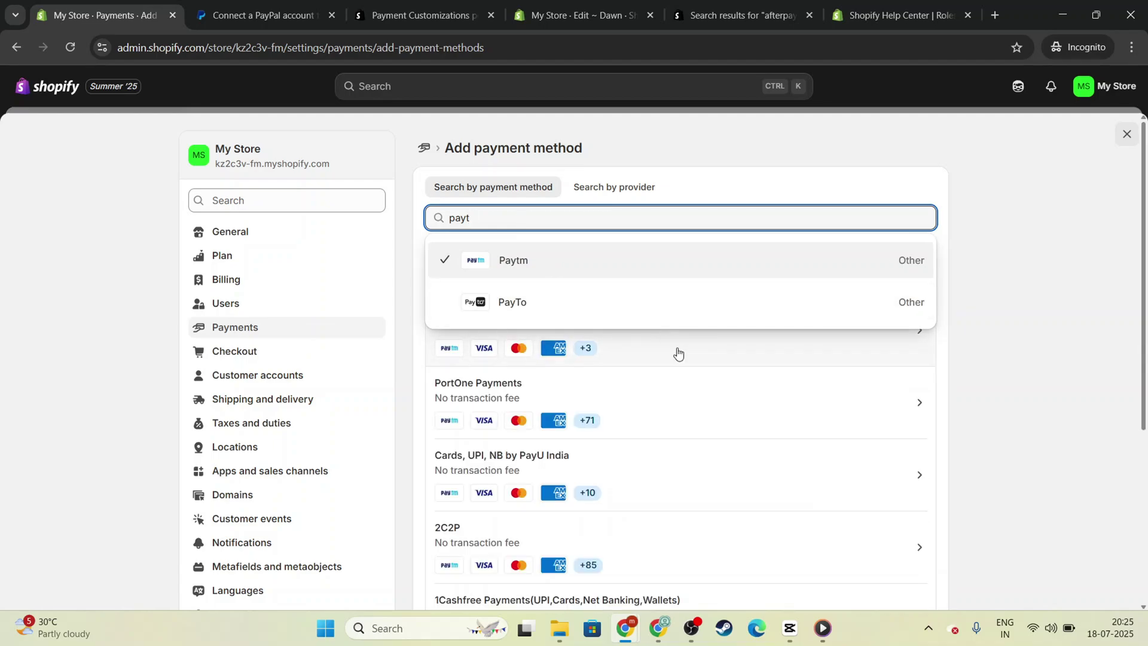
{"action": "left_click", "coordinate": [909, 261]}
{"action": "left_click", "coordinate": [576, 257]}
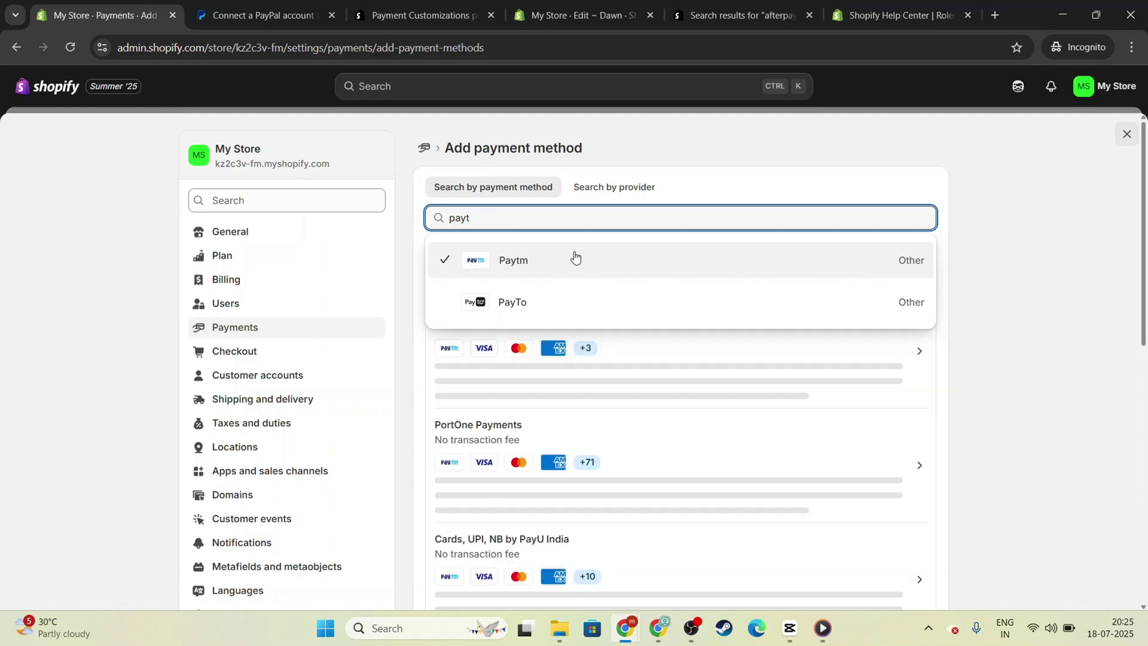
{"action": "left_click", "coordinate": [908, 261]}
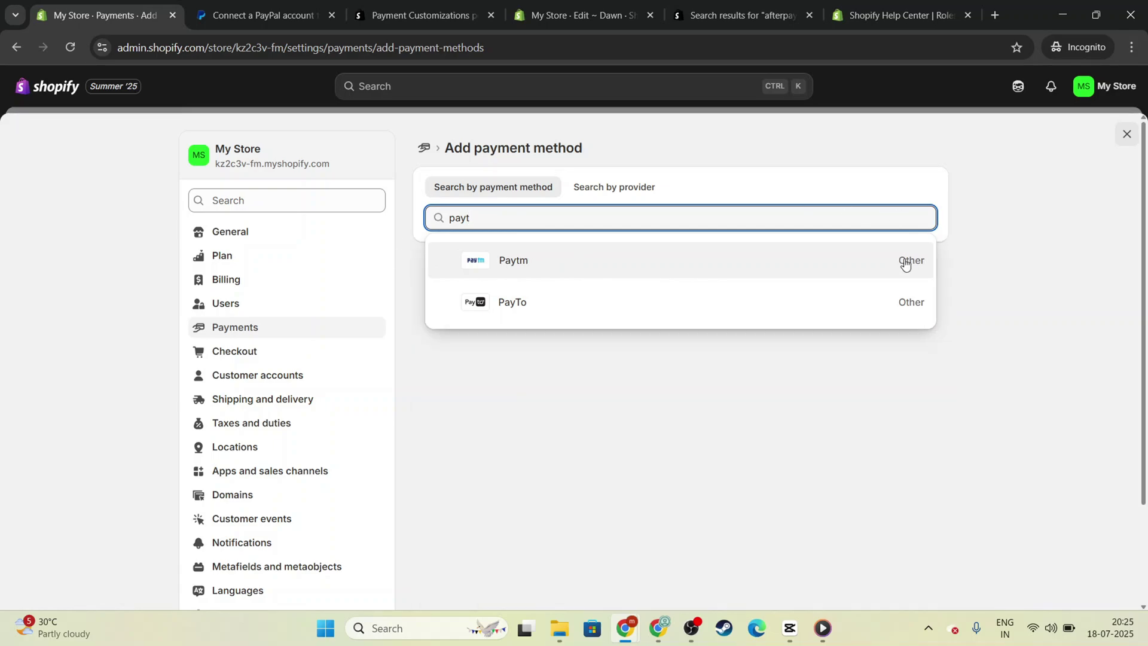
{"action": "left_click", "coordinate": [505, 261]}
{"action": "left_click", "coordinate": [506, 259]}
{"action": "left_click", "coordinate": [505, 260]}
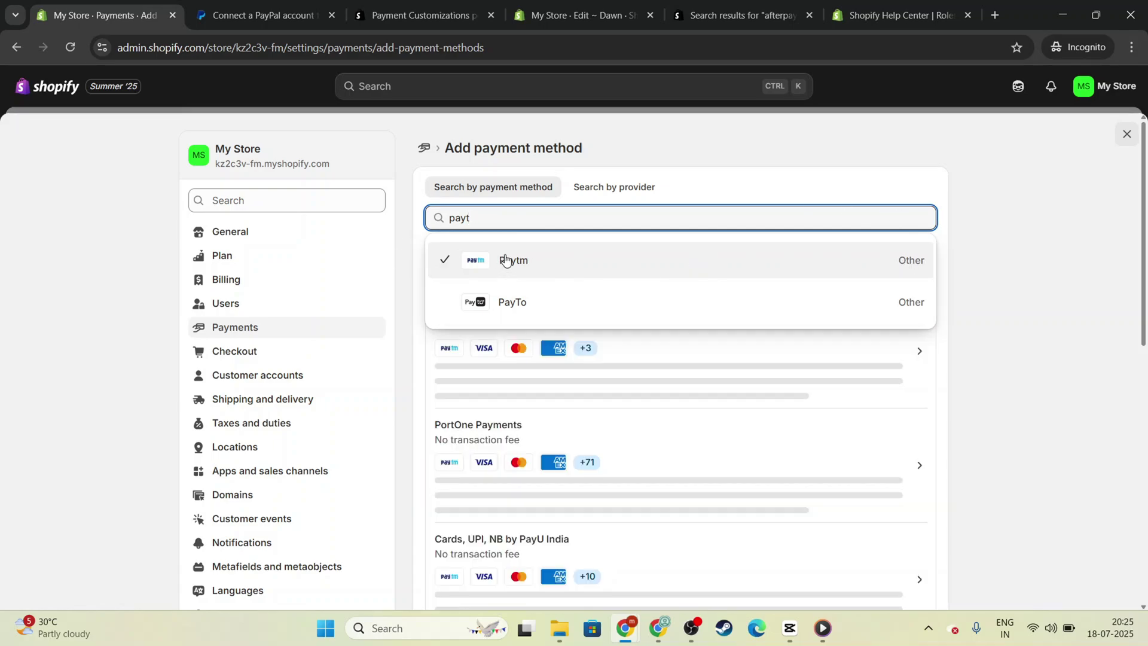
{"action": "left_click", "coordinate": [1082, 350]}
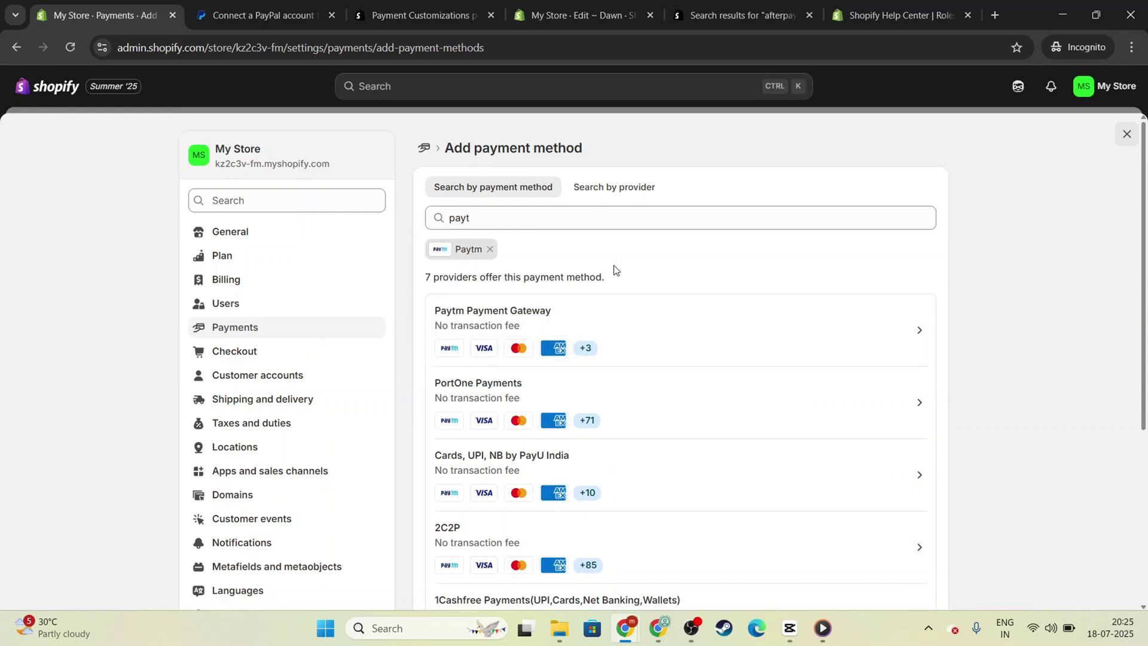
Go back to the payment settings, start activating PayPal Express Checkout again and close the earlier PayPal connection page
{"action": "left_click", "coordinate": [17, 47]}
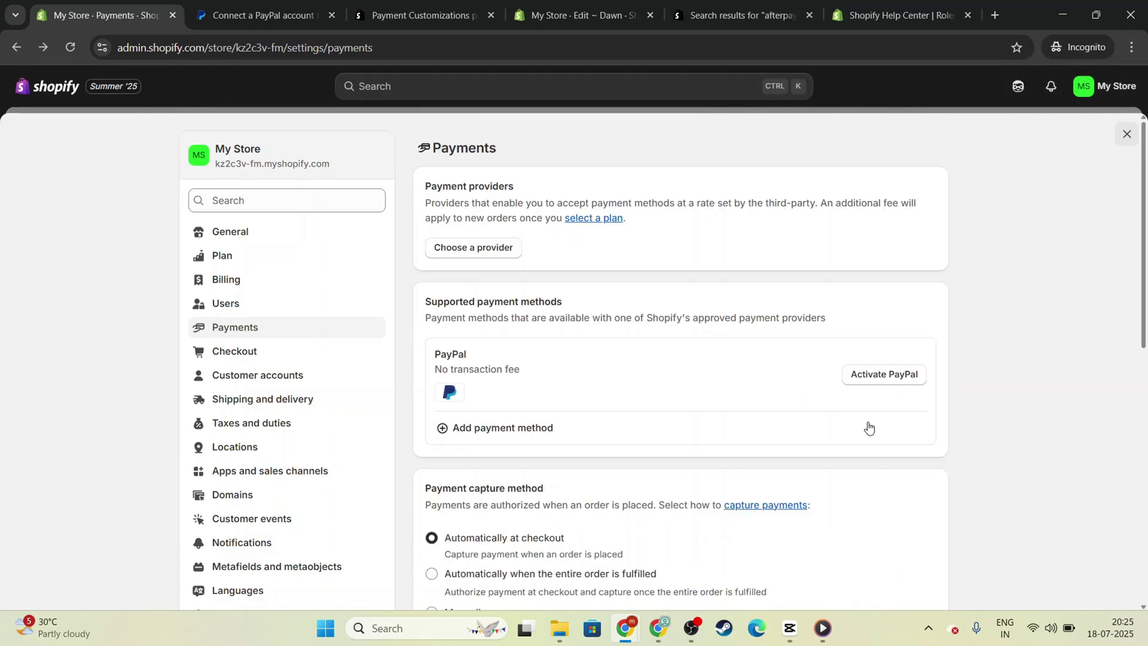
{"action": "left_click", "coordinate": [886, 375]}
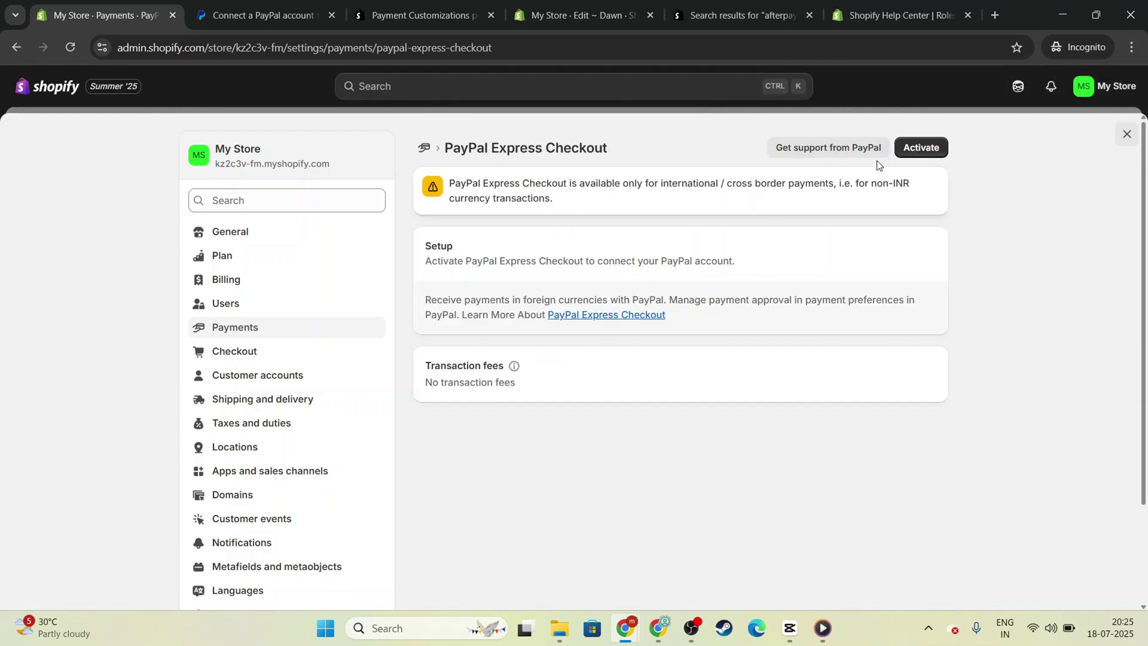
{"action": "left_click", "coordinate": [922, 154]}
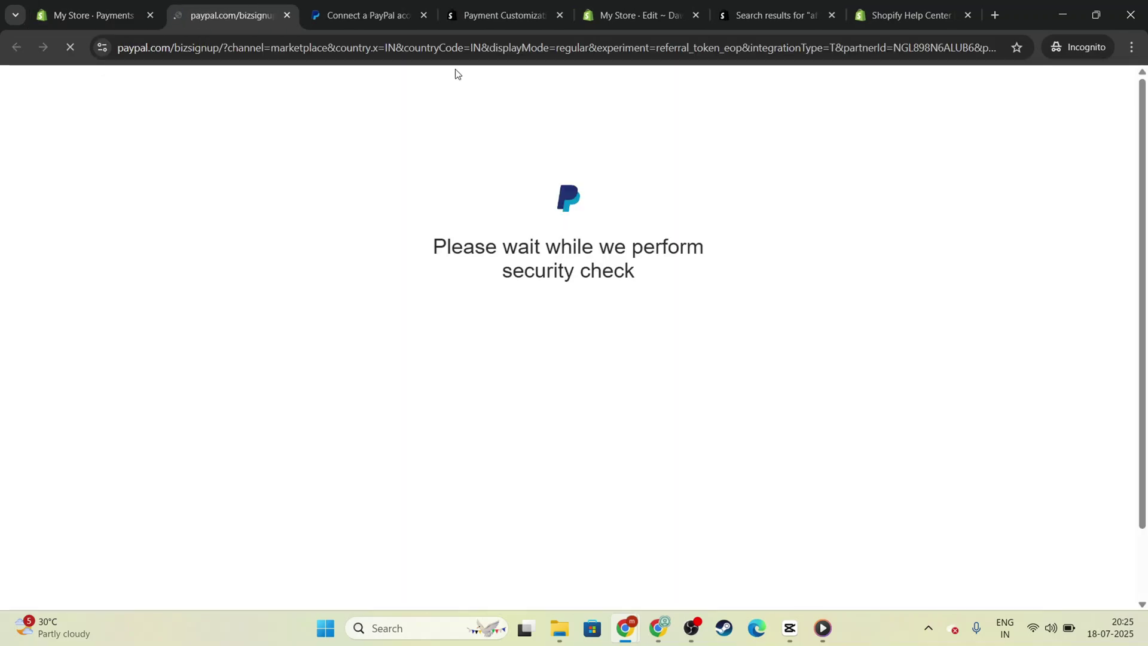
{"action": "left_click", "coordinate": [424, 16]}
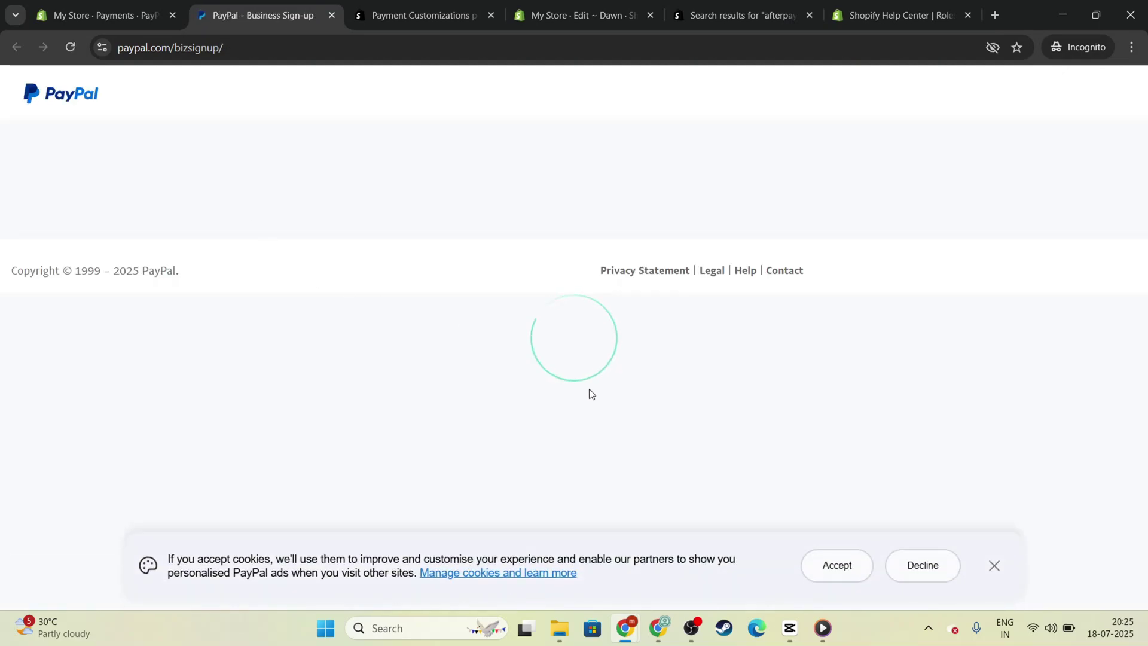
Return to the Shopify store settings and open the Checkout settings
{"action": "left_click", "coordinate": [117, 5]}
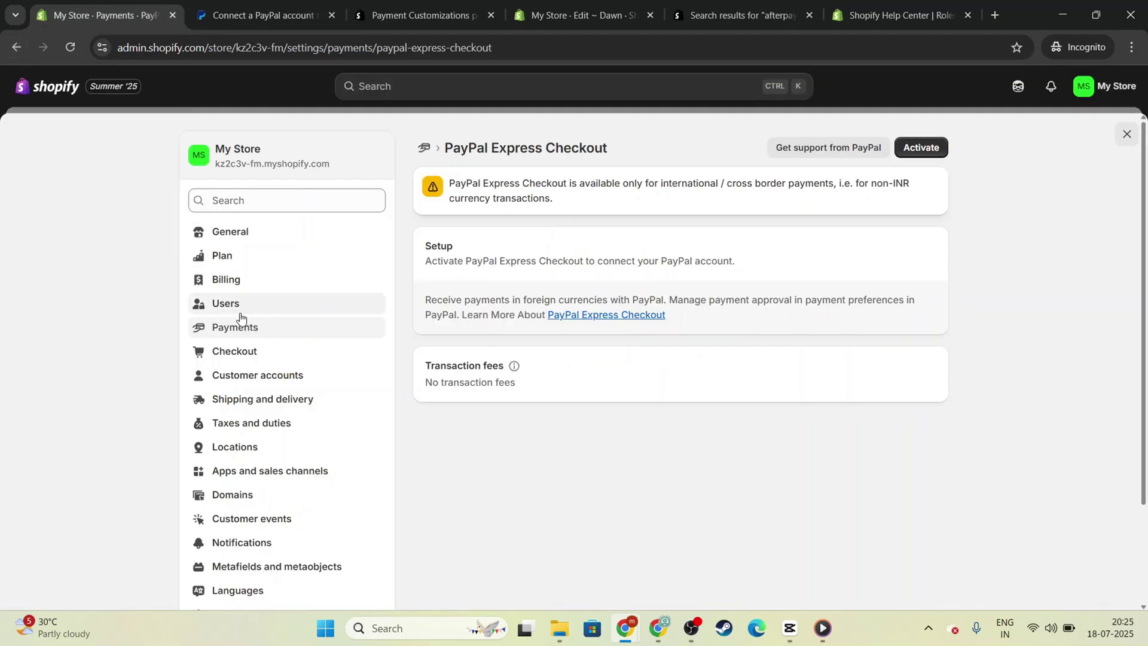
{"action": "left_click", "coordinate": [253, 353]}
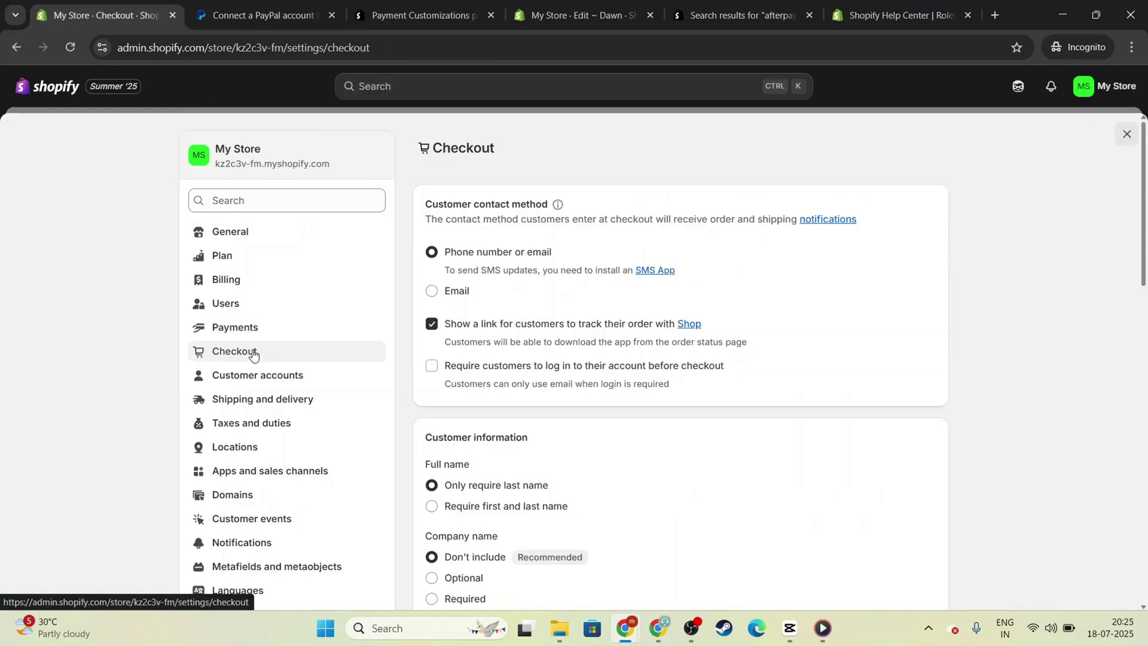